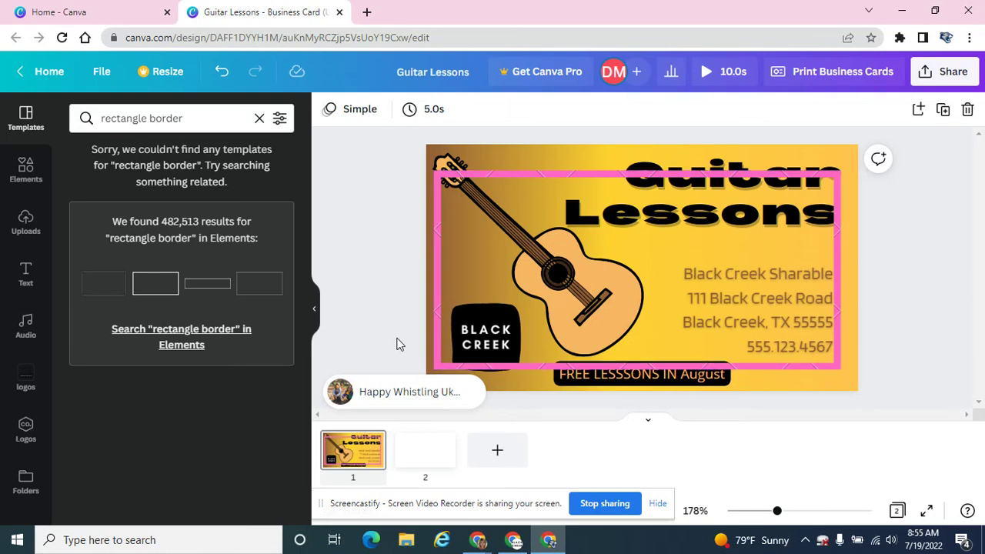
Delete the Happy Whistling background audio track from the business card design
left_click(410, 400)
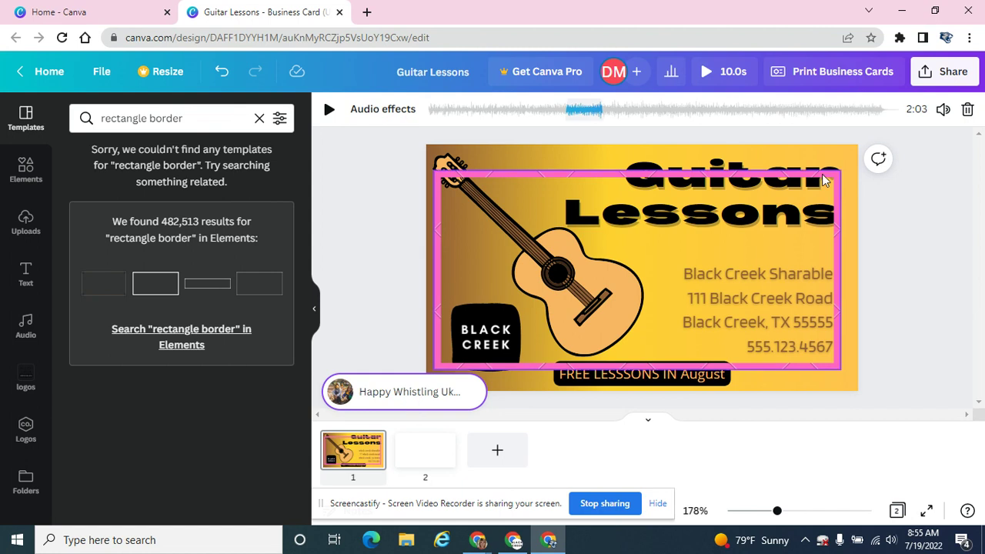
left_click(968, 110)
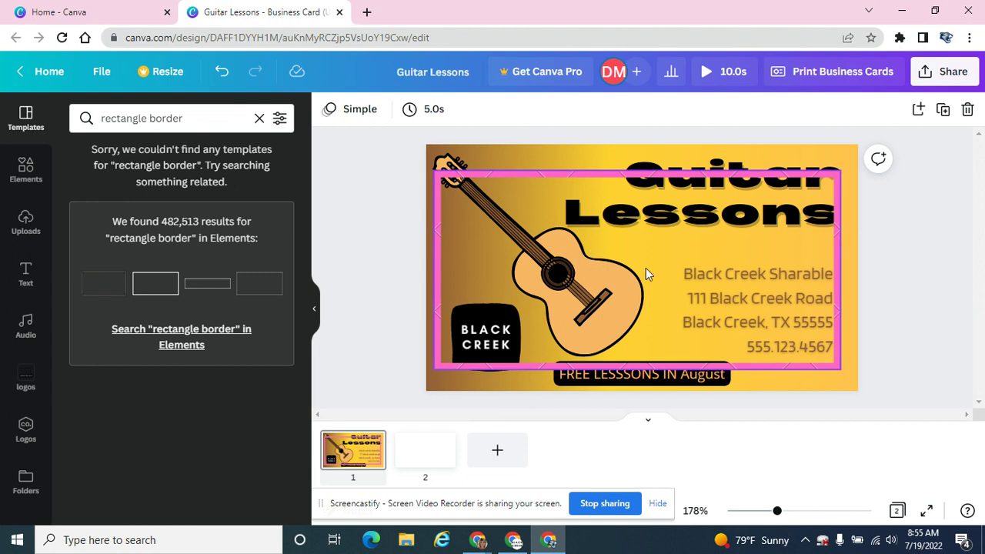
left_click(531, 277)
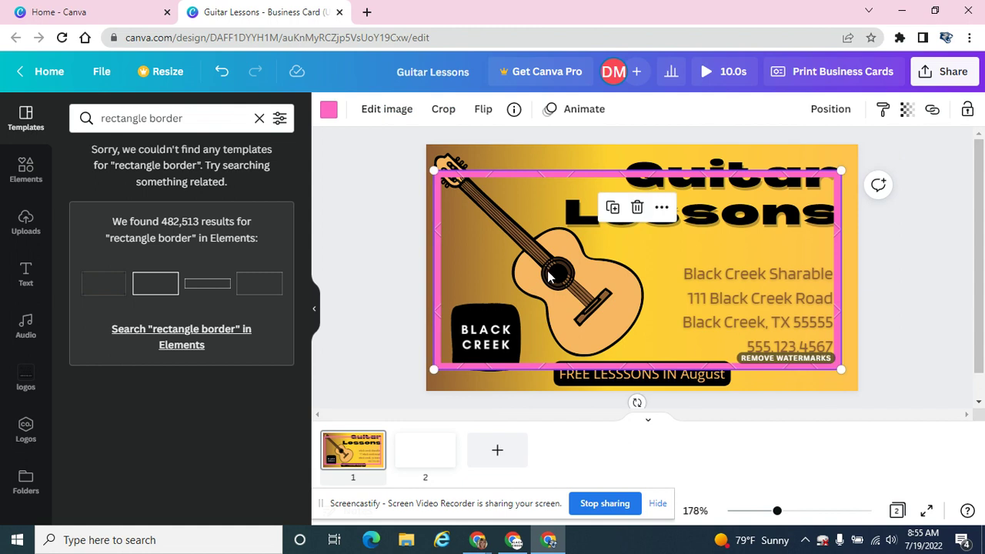
left_click(919, 237)
left_click(537, 267)
left_click(558, 270)
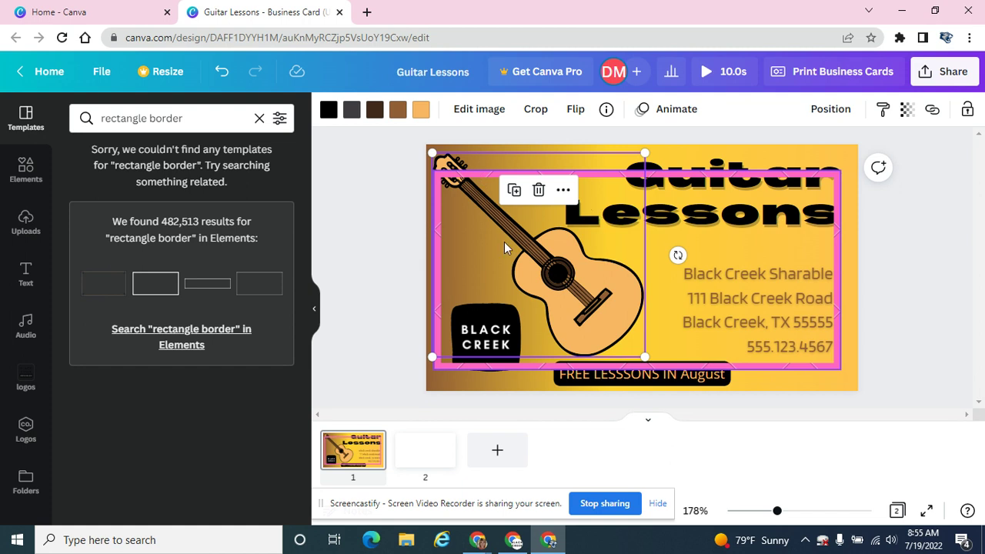
left_click(729, 212)
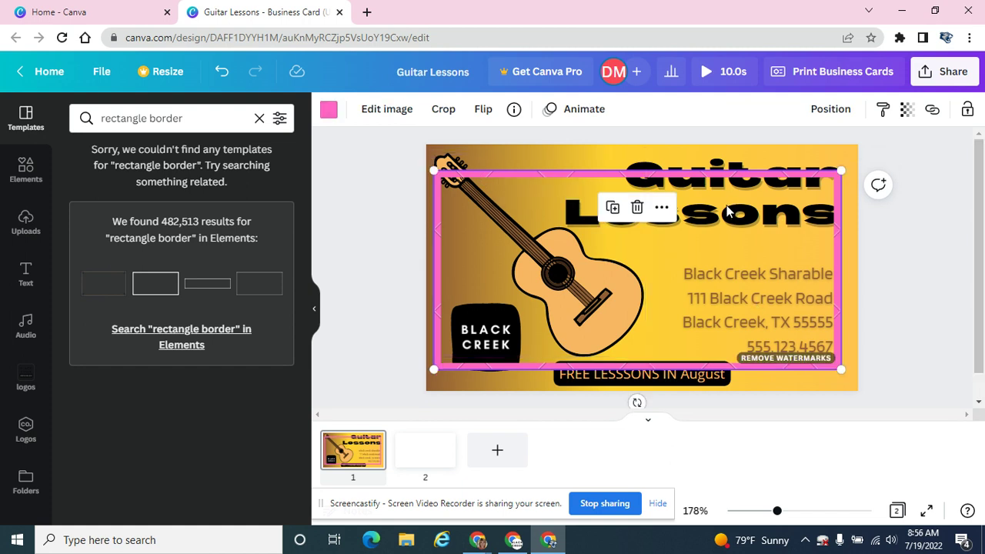
left_click(761, 218)
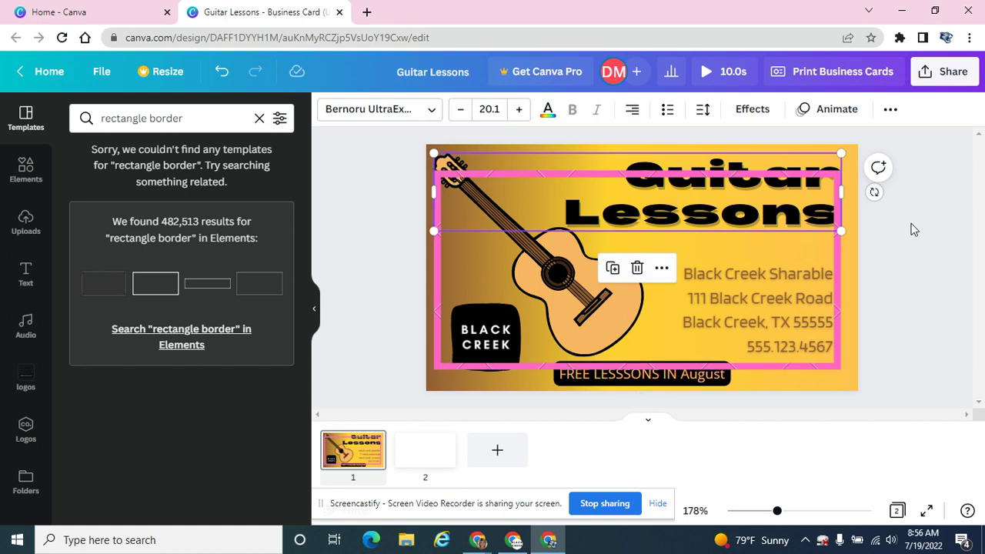
left_click(932, 222)
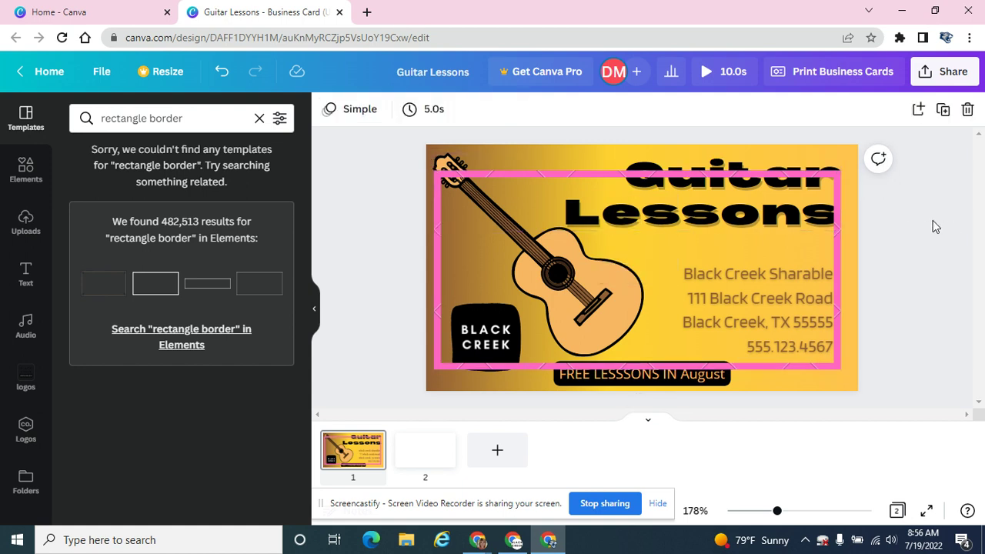
left_click(681, 181)
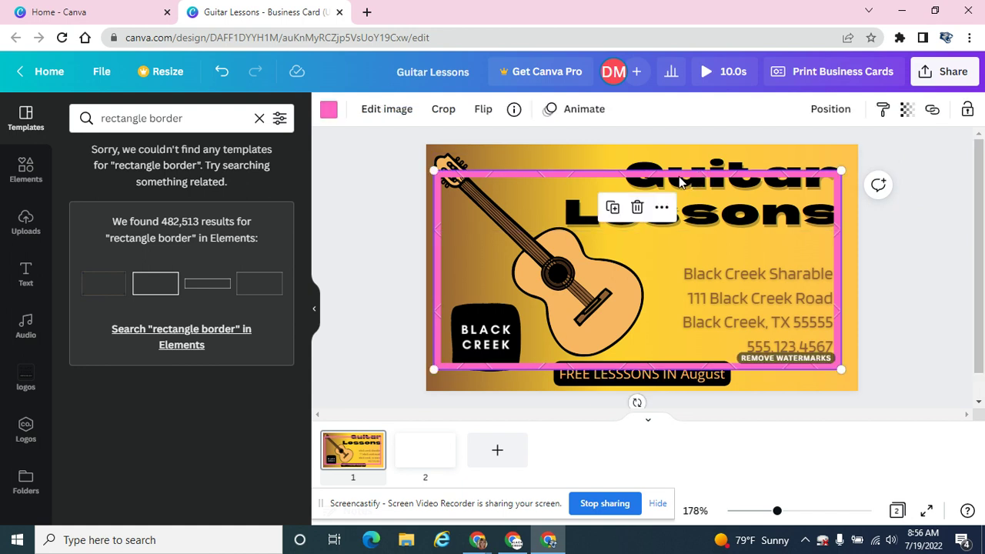
Layer the pink rectangle border above the yellow background but behind the guitar
left_click(831, 114)
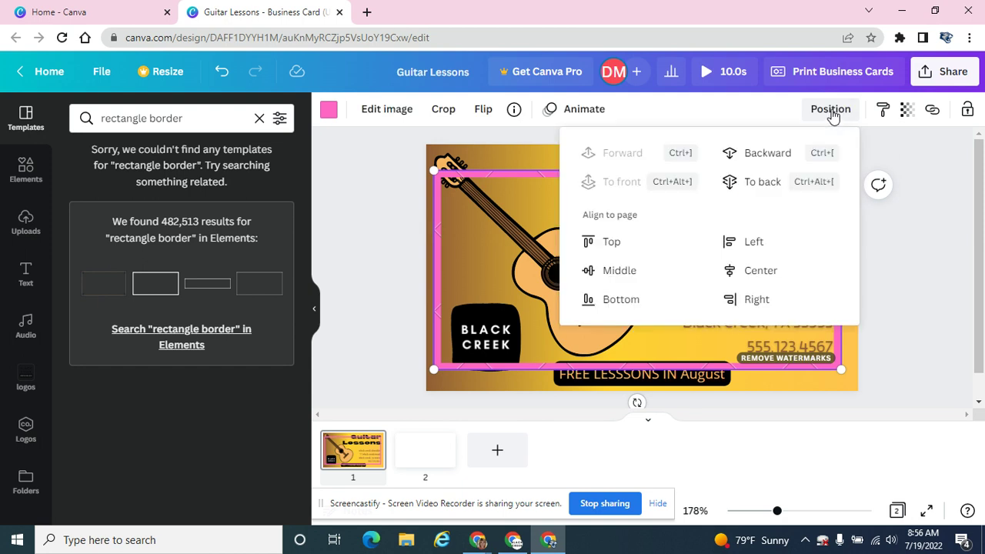
left_click(775, 183)
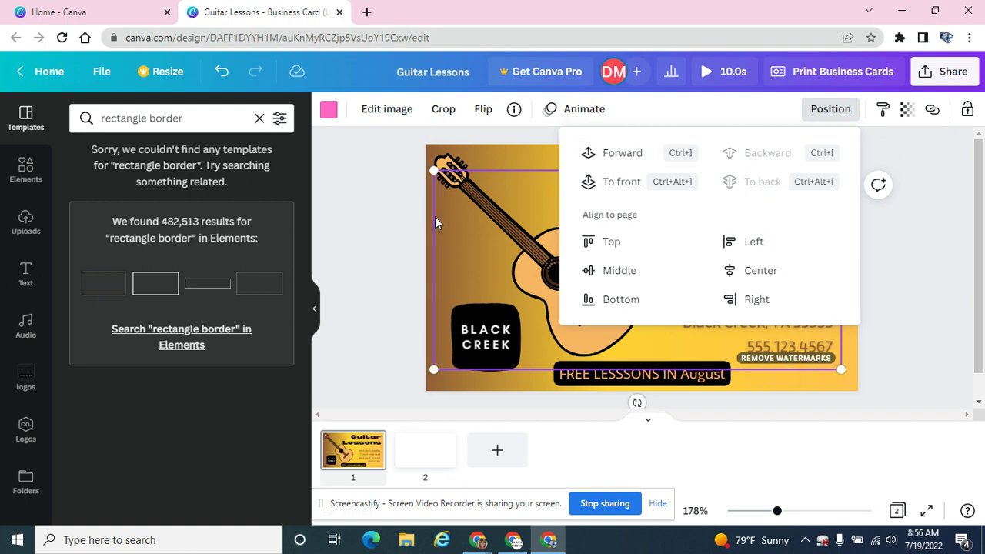
left_click(621, 183)
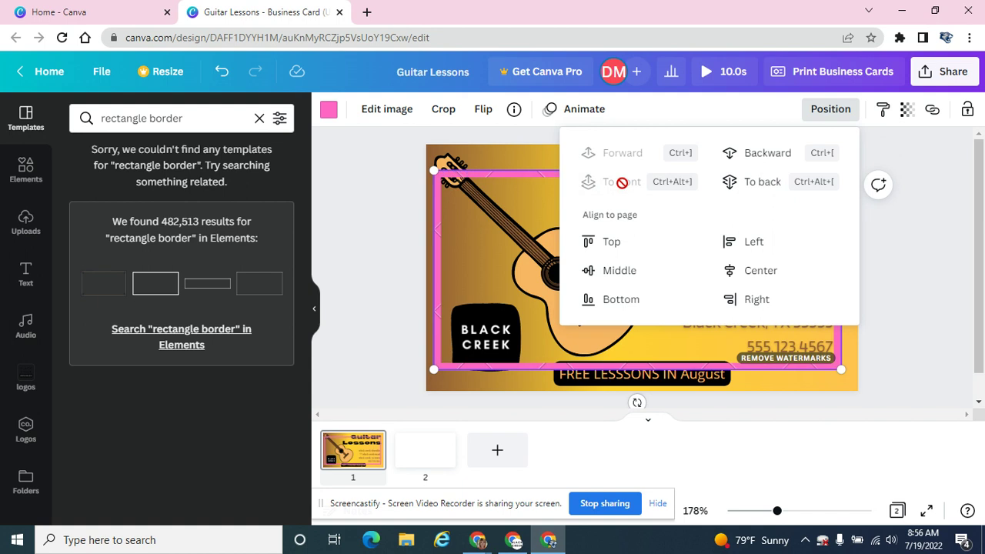
left_click(769, 180)
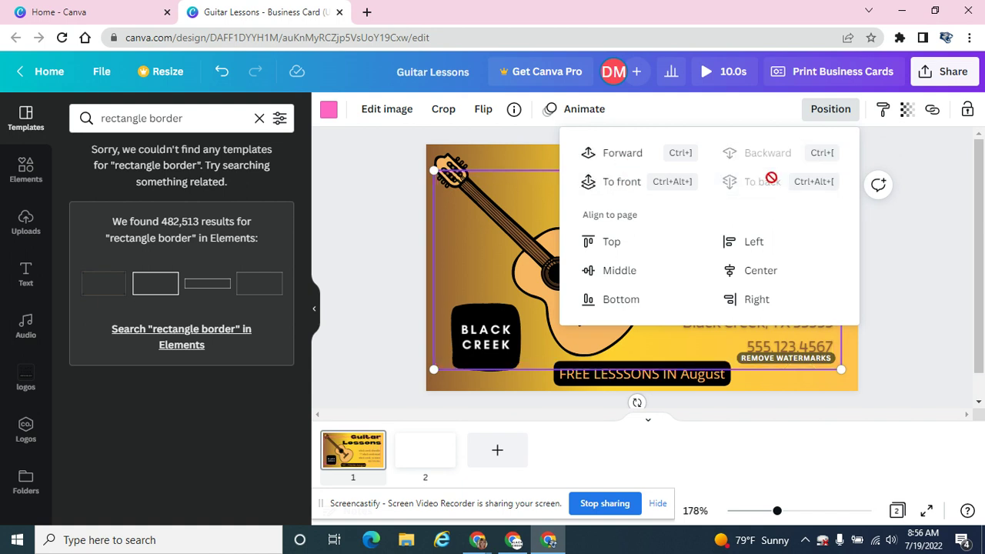
left_click(633, 156)
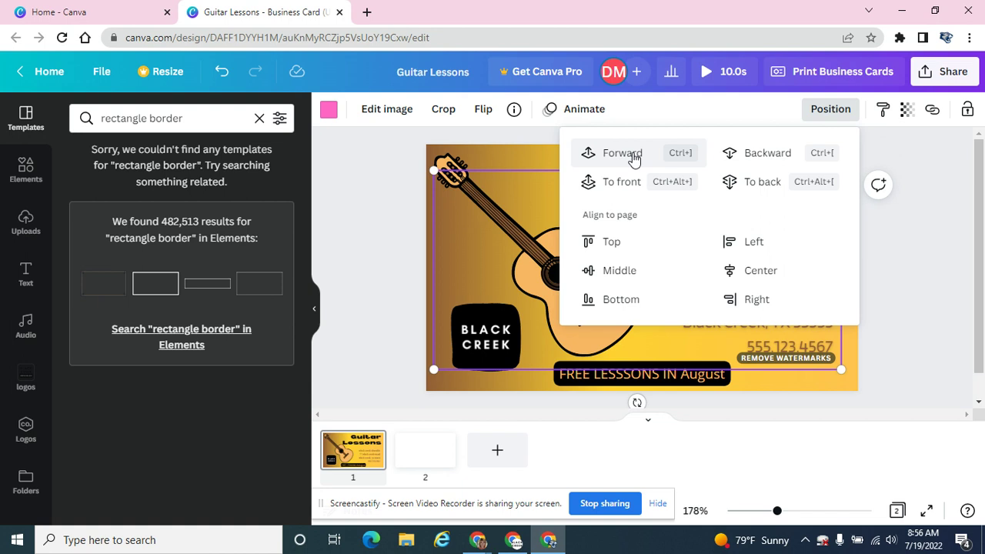
left_click(632, 157)
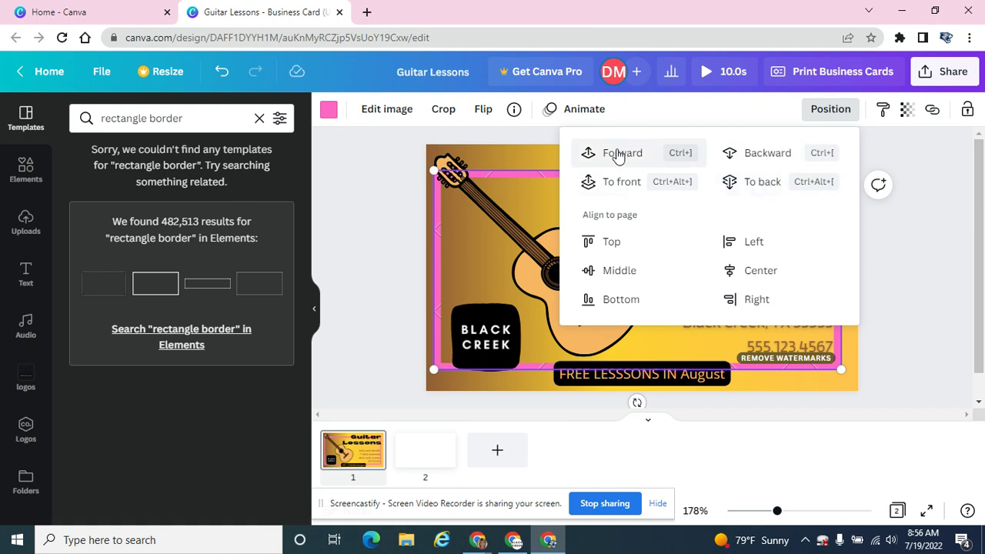
left_click(923, 239)
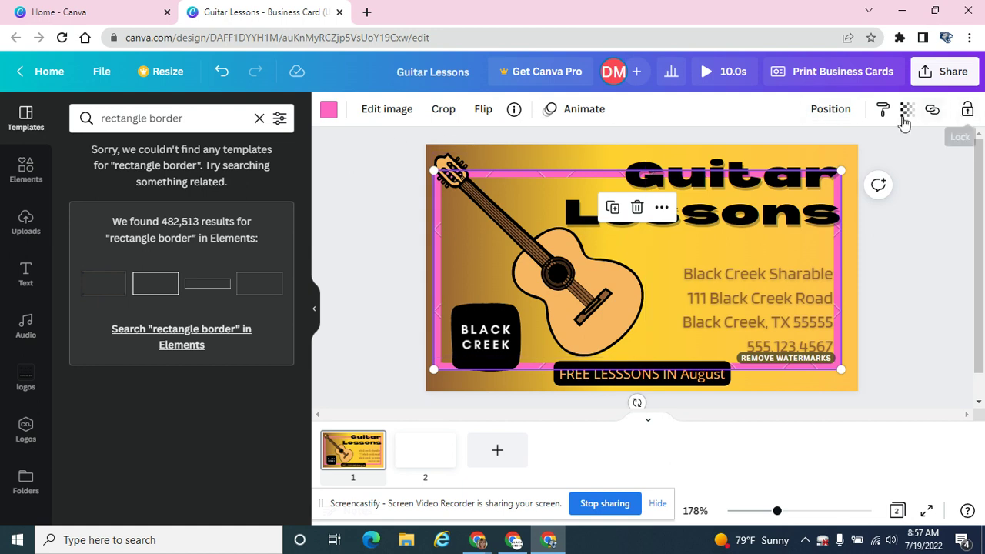
Delete the pink rectangle border from the card
left_click(926, 237)
left_click(827, 219)
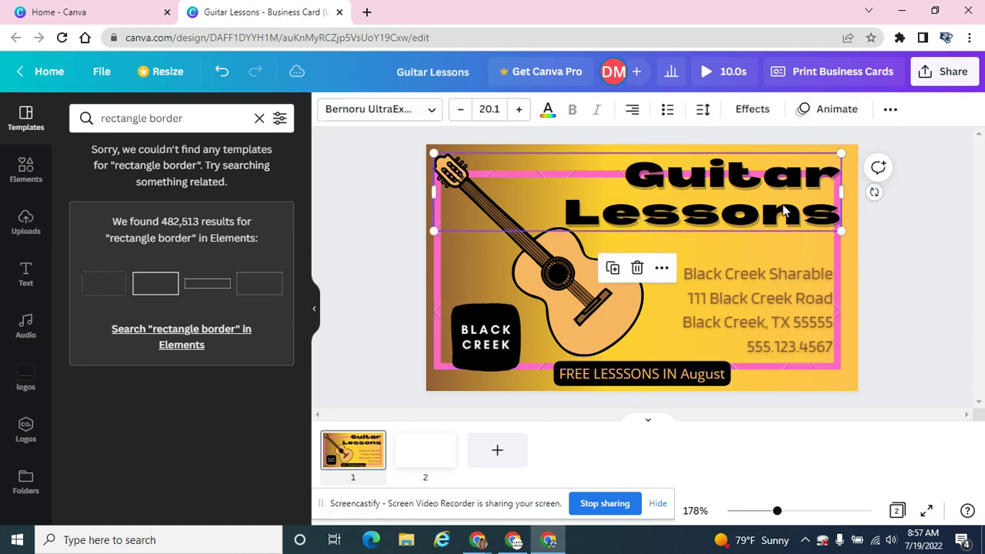
left_click(798, 306, "shift")
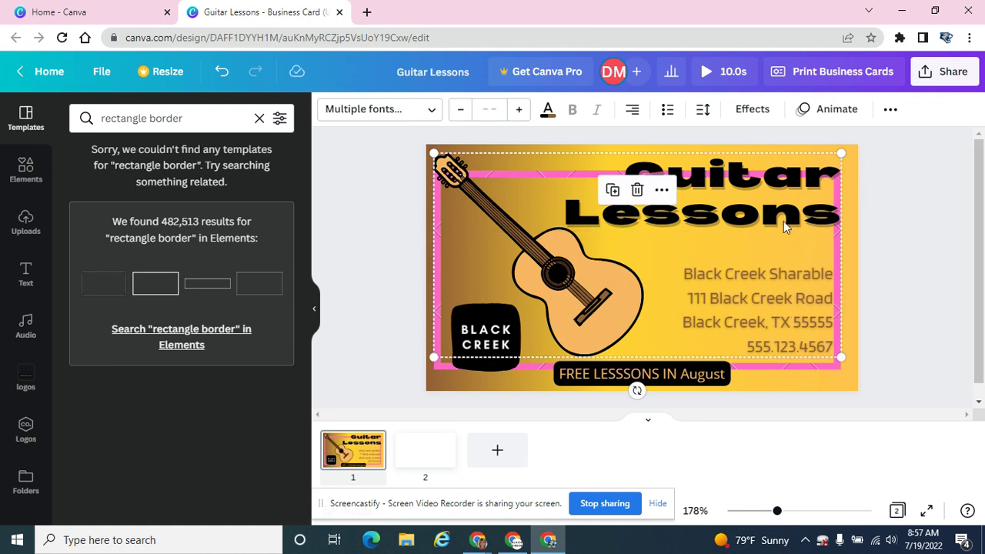
left_click(422, 301)
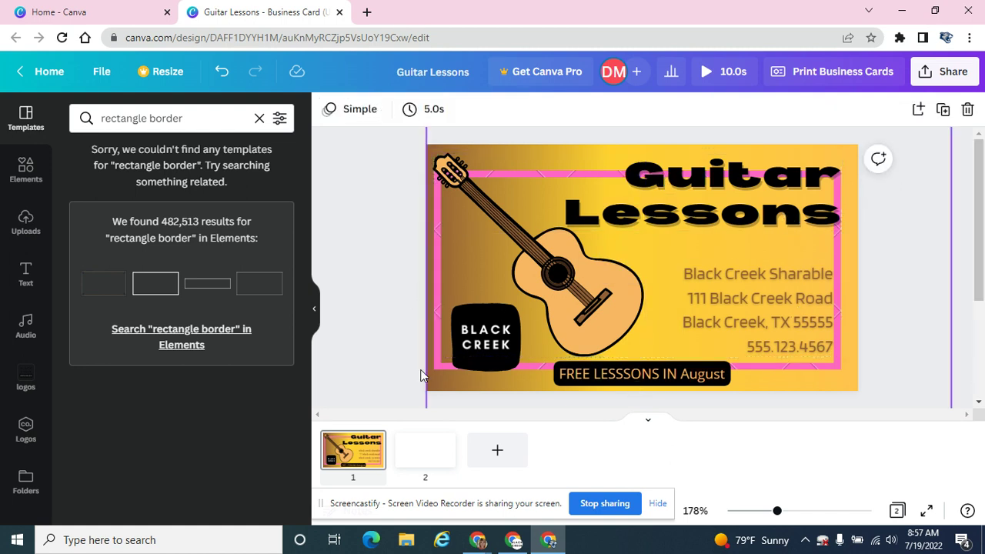
left_click(440, 363)
key("Delete")
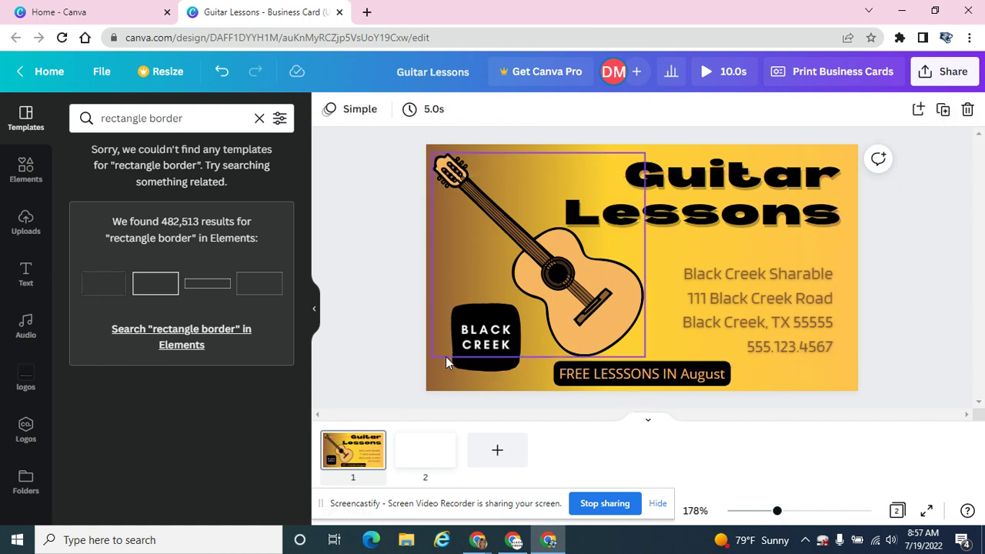
Group the Guitar Lessons heading with the address block
left_click(752, 319)
left_click(719, 188, "shift")
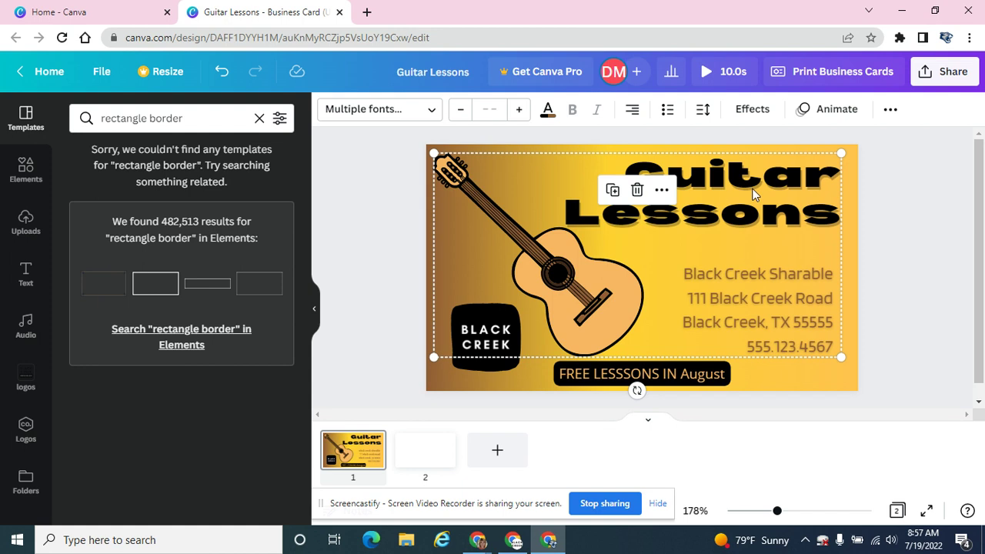
left_click(914, 287)
left_click(790, 300)
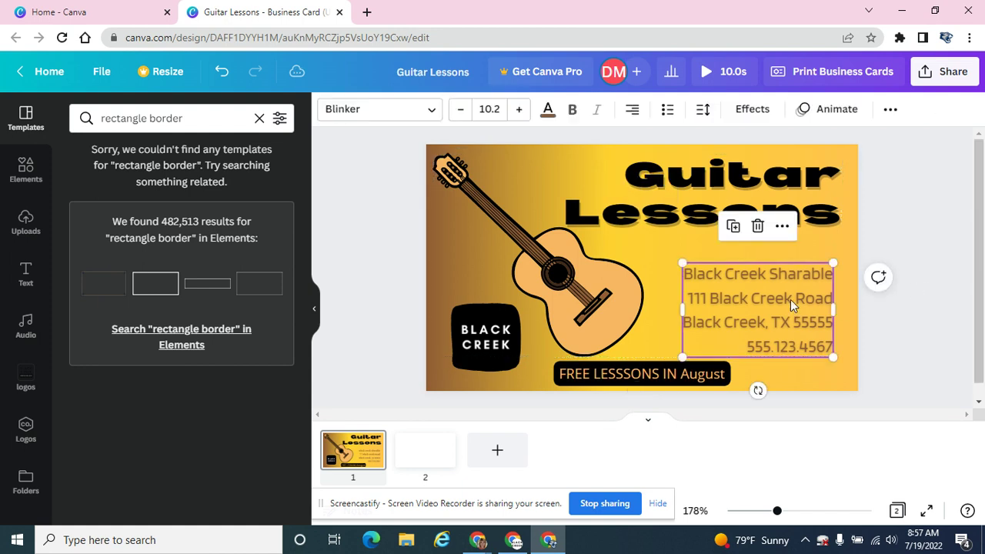
left_click(779, 192)
left_click(790, 281, "shift")
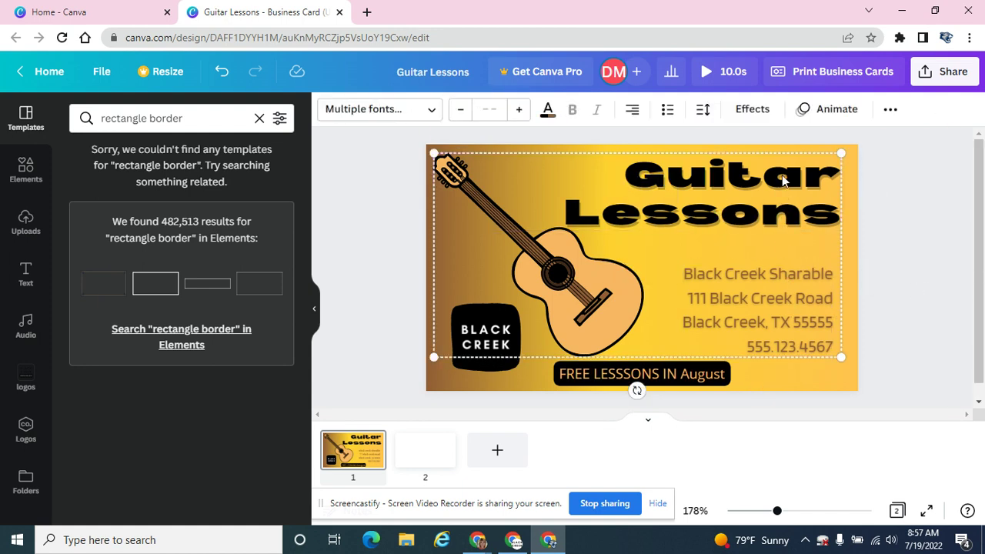
left_click(890, 109)
left_click(716, 145)
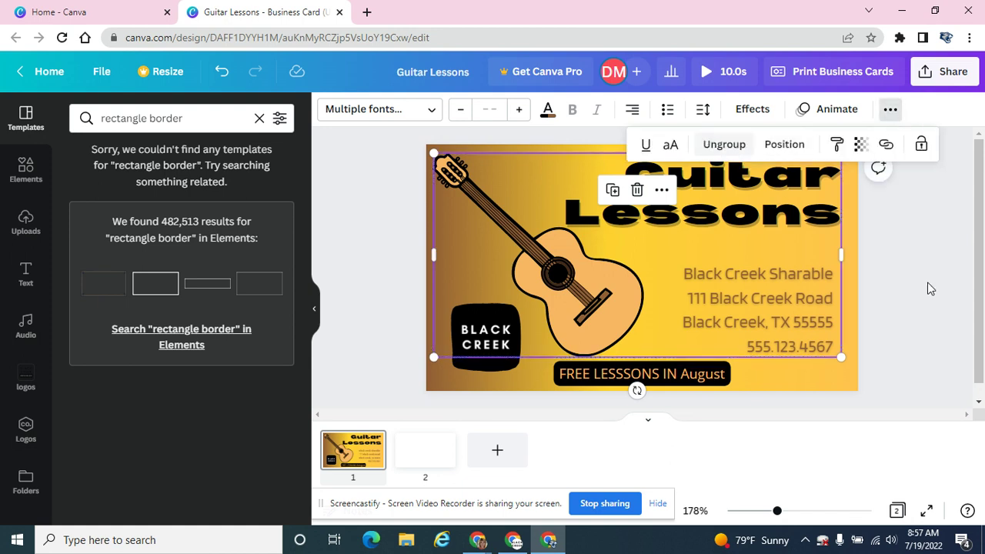
Undo a trial move of the group, then ungroup the heading and address
left_click_drag(773, 217, 882, 242)
key("ctrl+z")
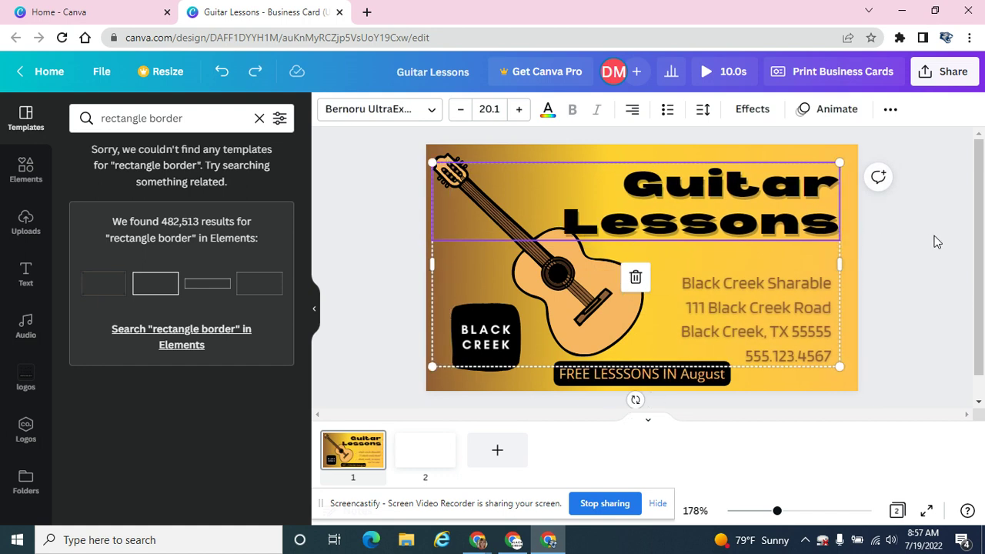
left_click(890, 110)
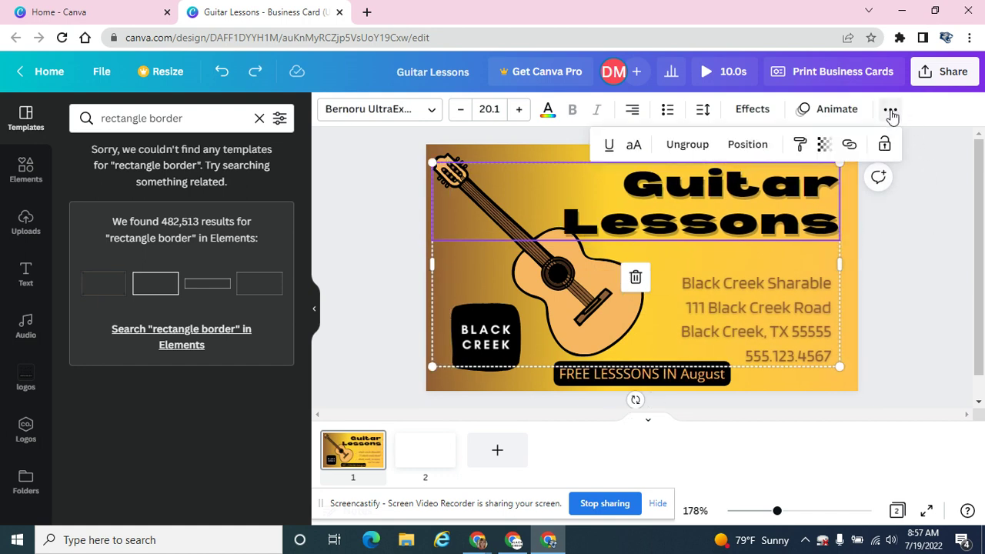
left_click(685, 152)
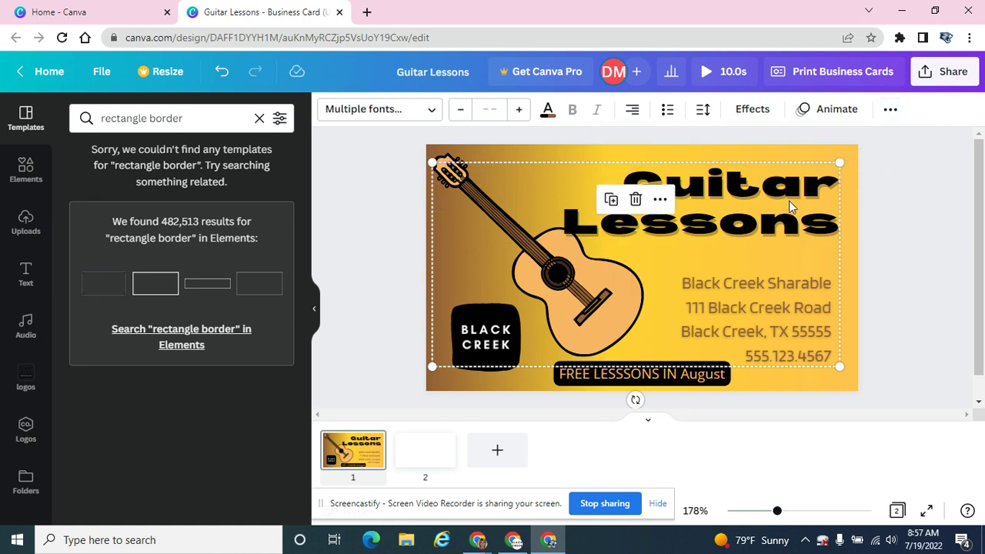
left_click(793, 299)
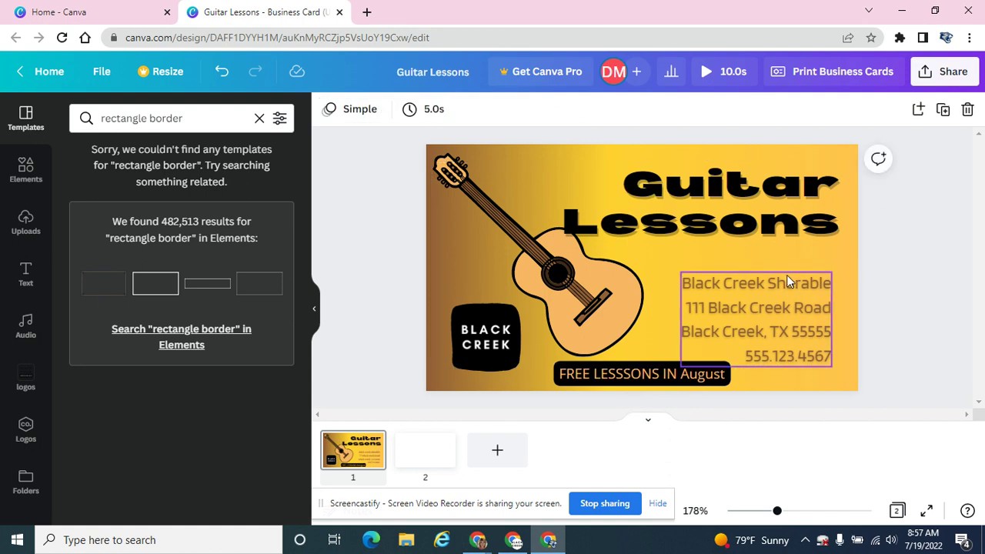
left_click(794, 224)
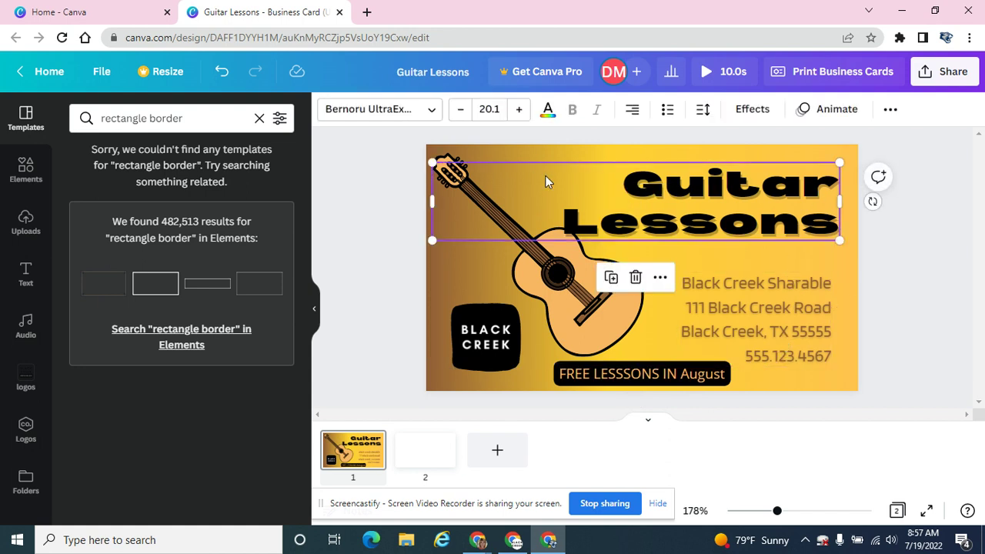
Try the heading's transparency slider, leaving transparency at 100
left_click(890, 109)
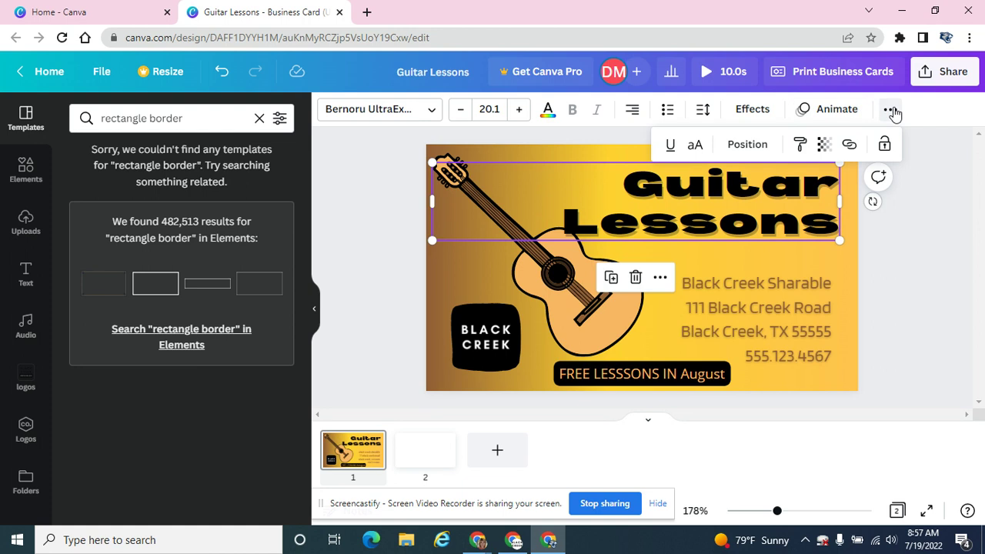
left_click(824, 146)
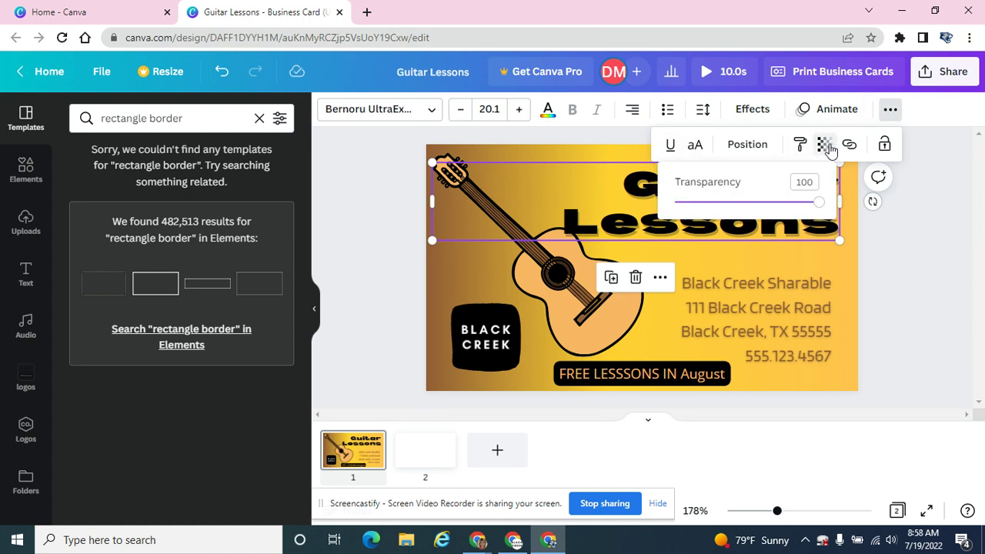
left_click_drag(817, 203, 838, 215)
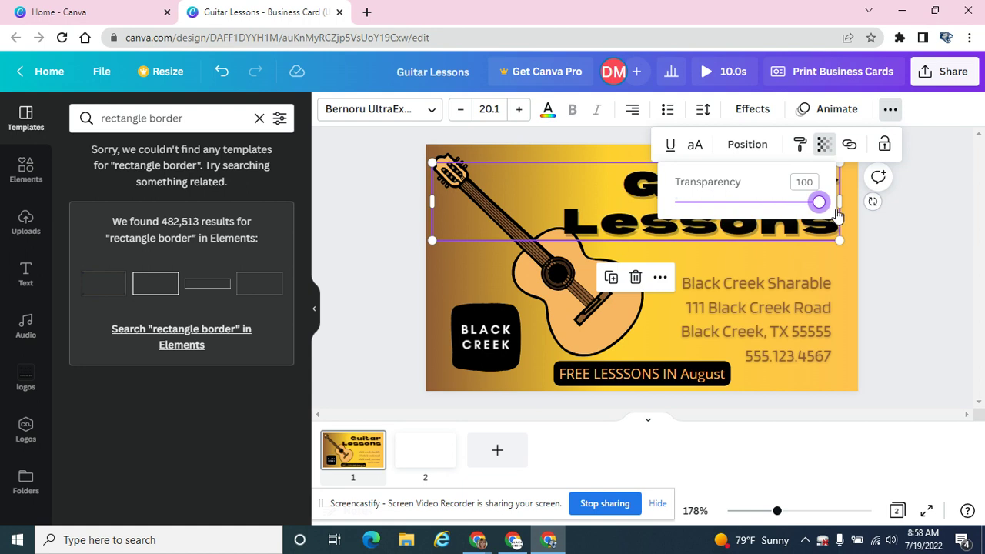
left_click(921, 227)
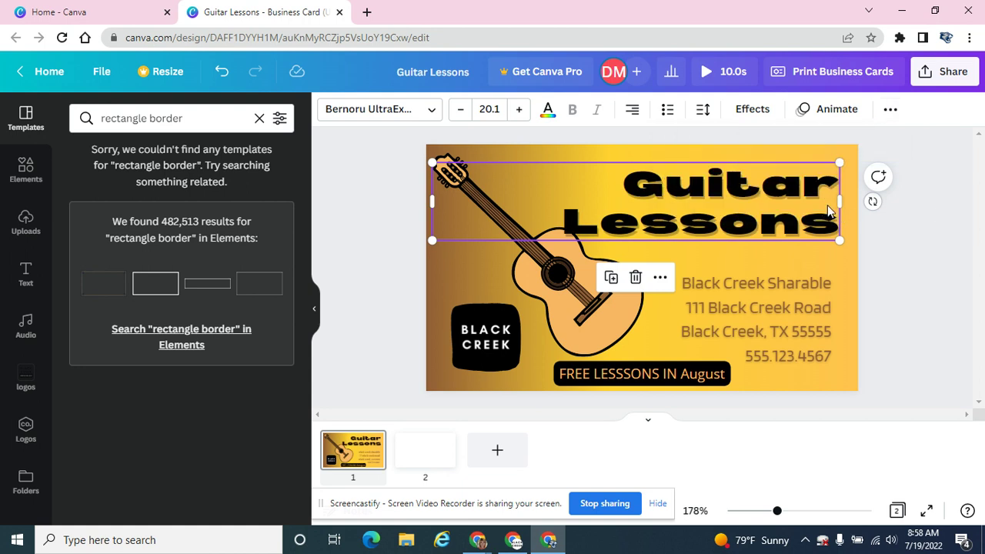
Lock the Guitar Lessons heading and address block together
left_click(763, 343, "shift")
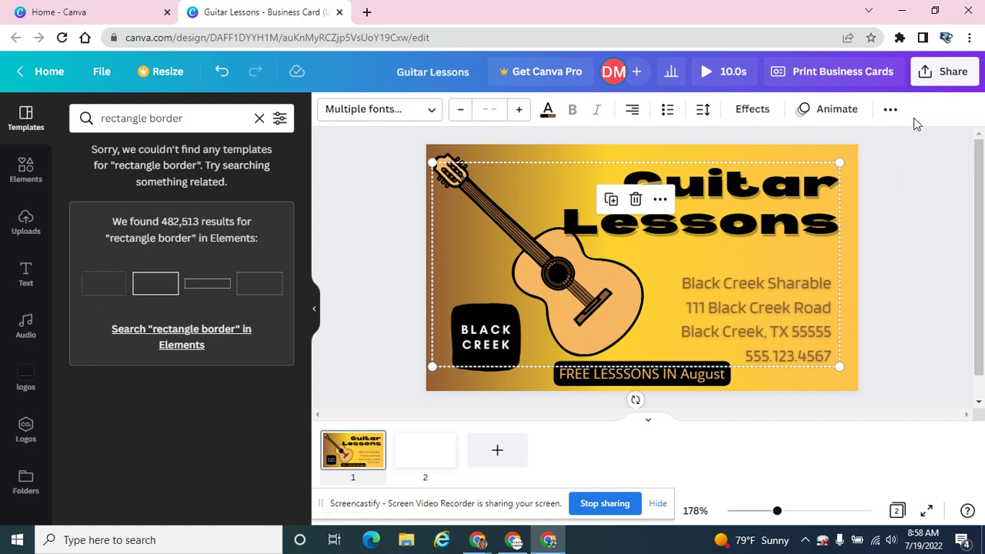
left_click(889, 108)
left_click(883, 143)
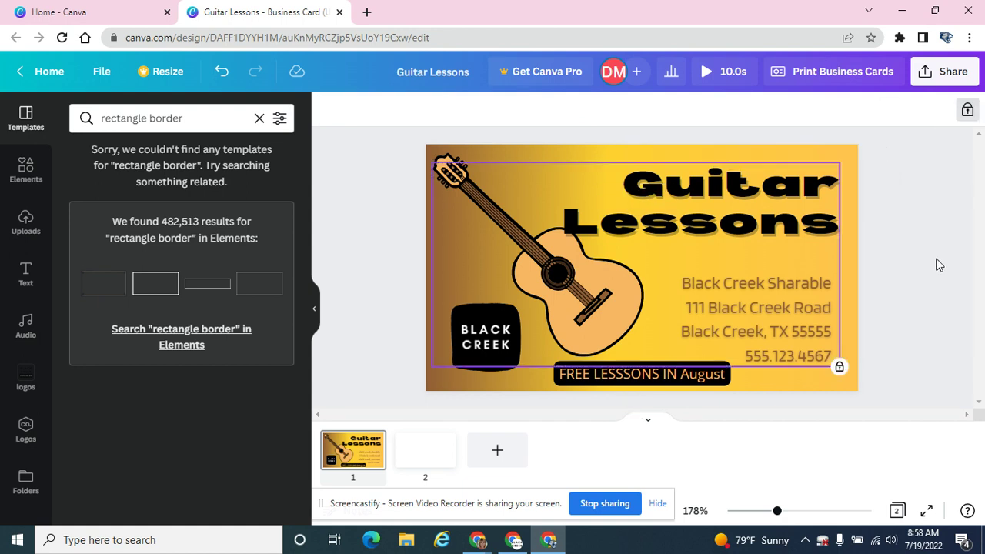
left_click(897, 254)
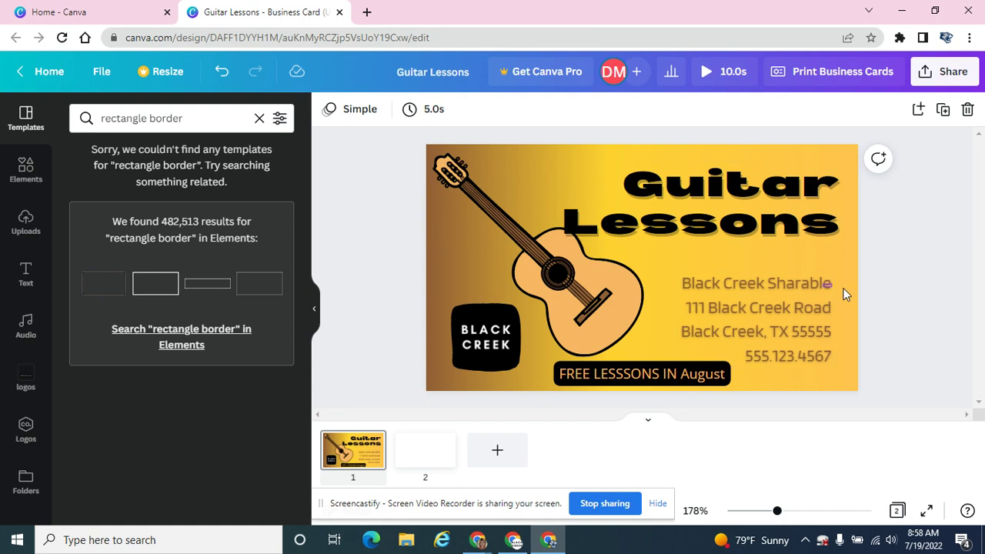
Undo a stray guitar move, then unlock the heading and nudge it slightly left
left_click_drag(654, 350, 611, 331)
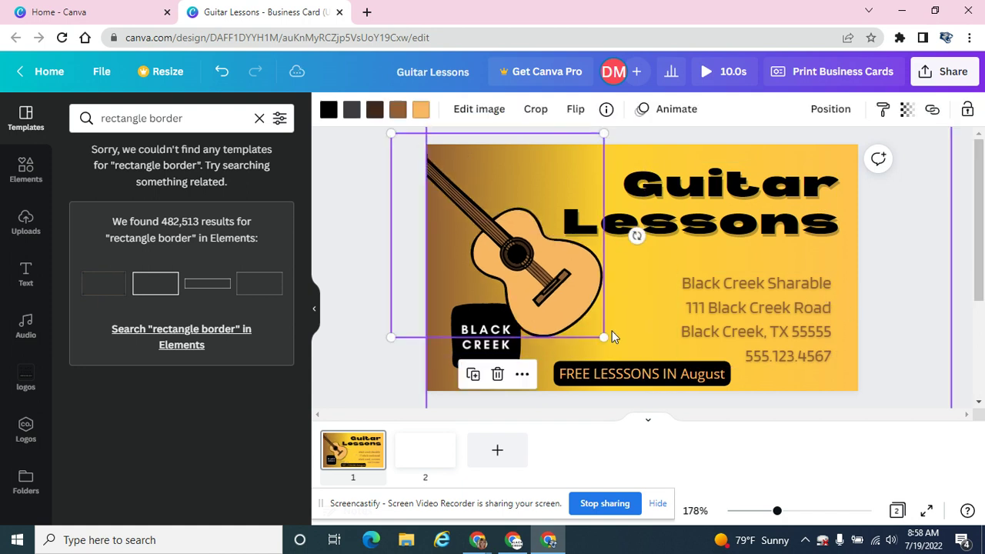
key("ctrl+z")
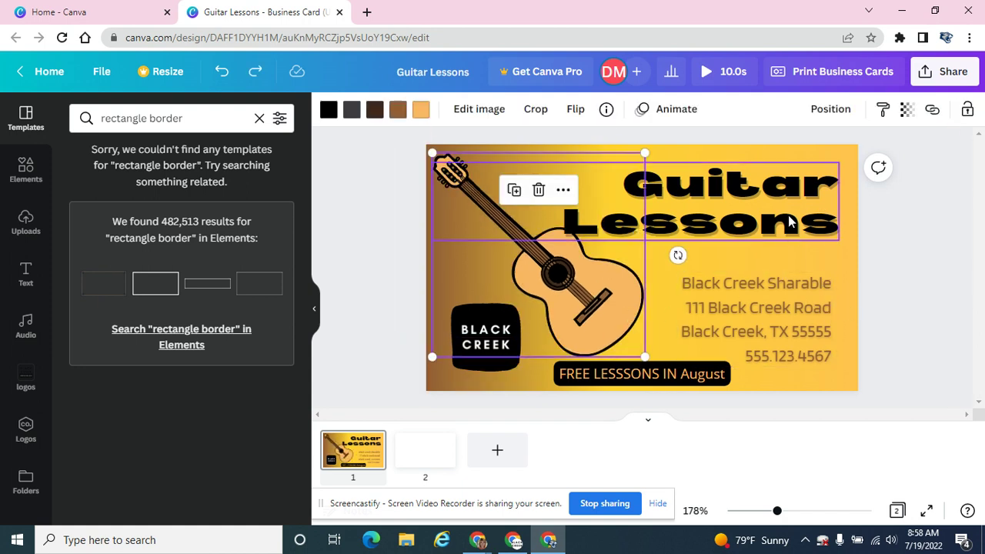
left_click(790, 298)
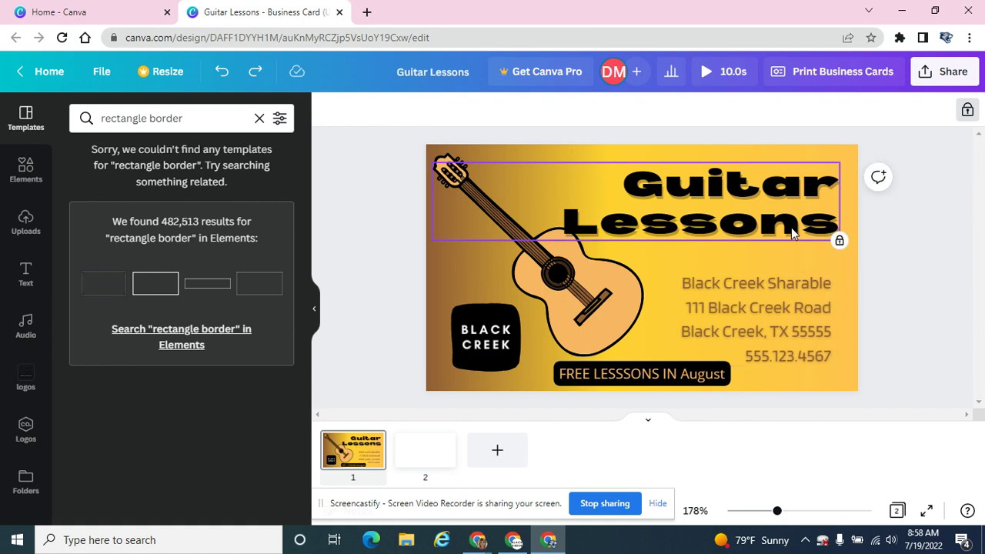
left_click(967, 112)
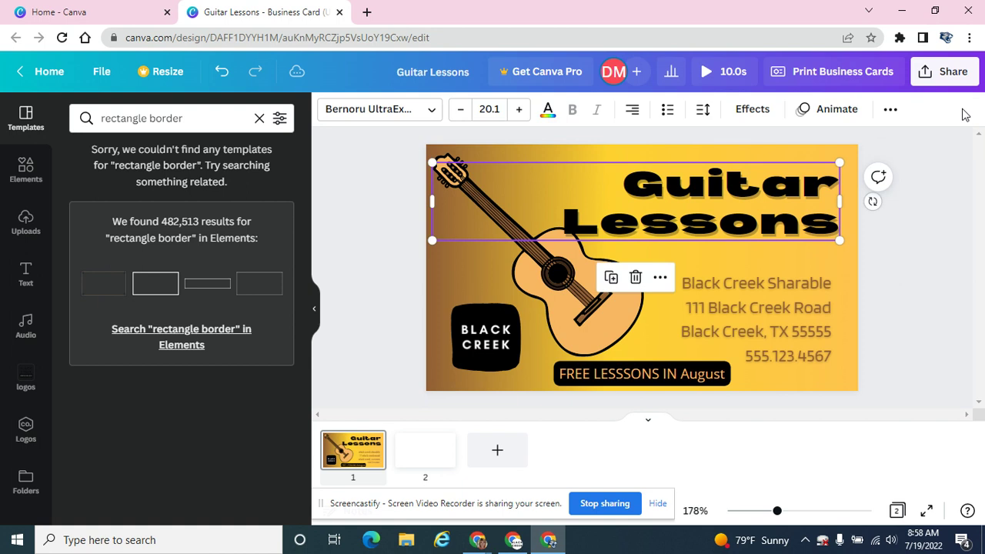
left_click_drag(765, 215, 748, 226)
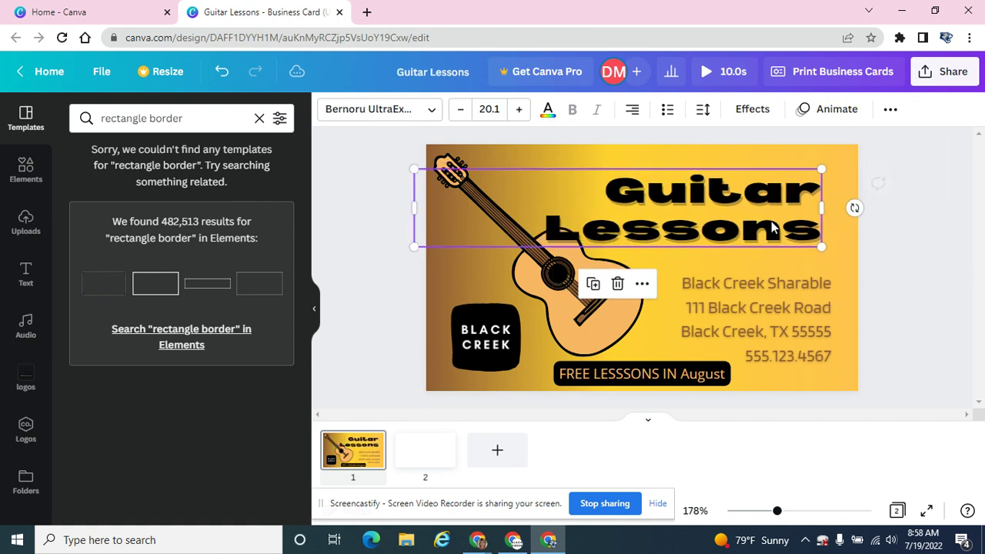
key("Escape")
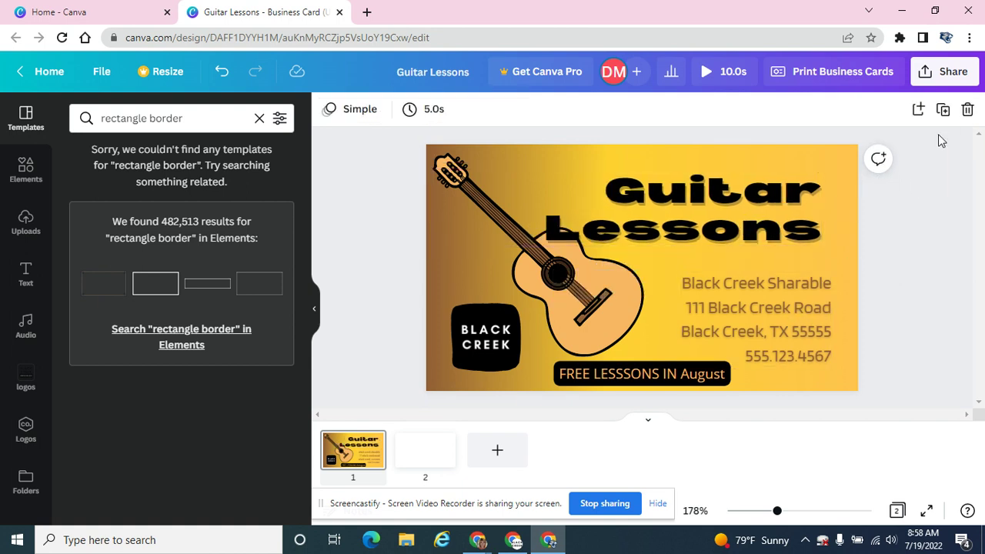
Unlock the address block, shift it up and left, and raise the heading slightly
left_click(738, 342)
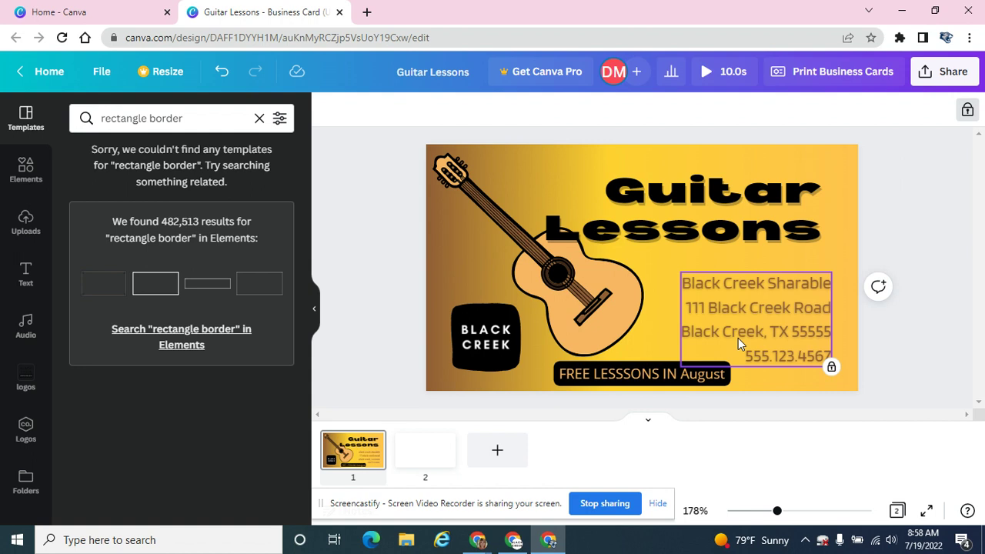
left_click(966, 109)
left_click_drag(829, 302, 797, 311)
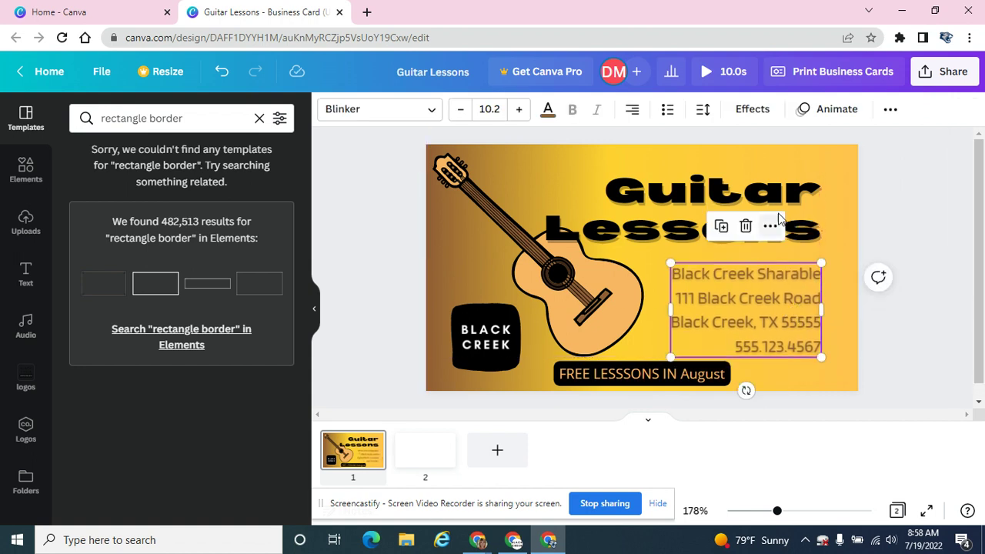
left_click_drag(789, 180, 791, 190)
left_click(931, 258)
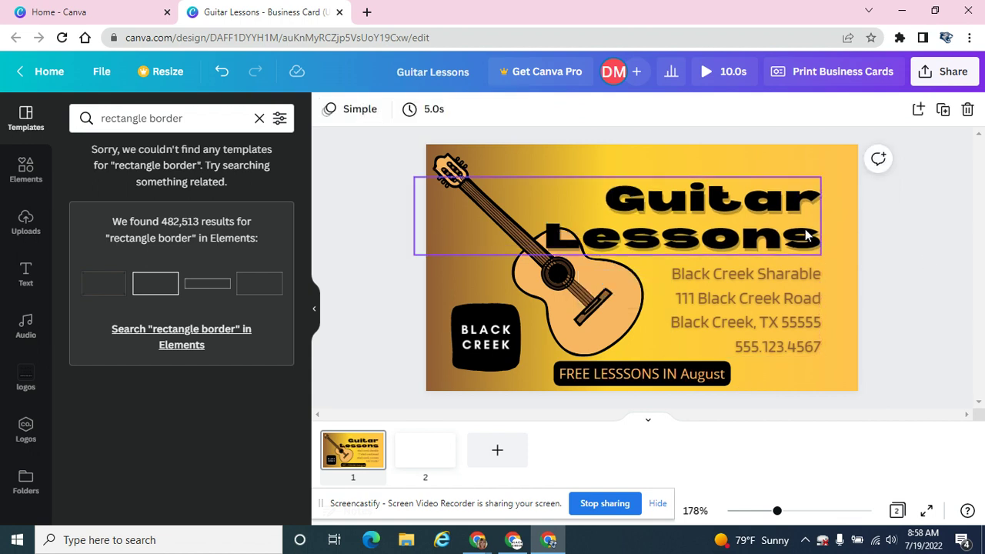
left_click_drag(796, 228, 803, 216)
left_click(836, 137)
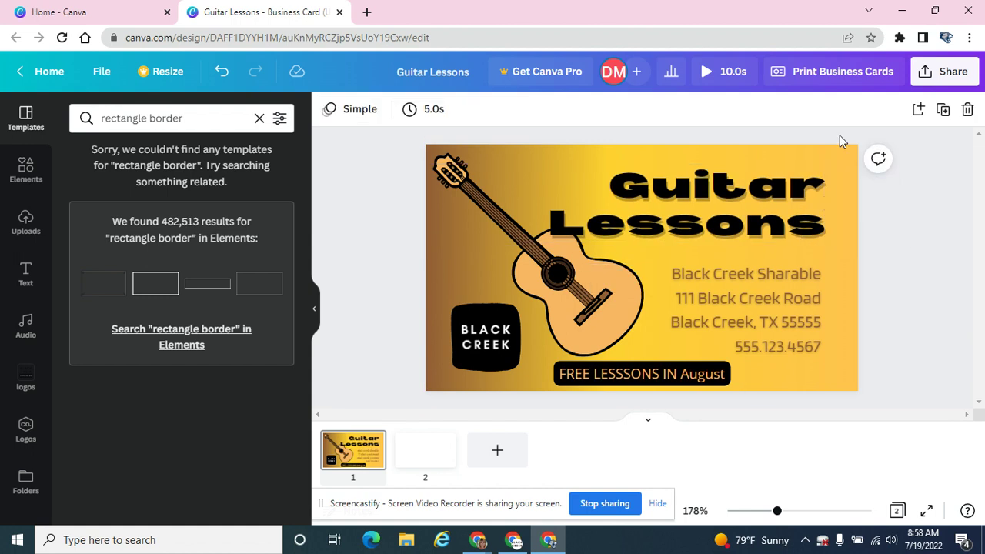